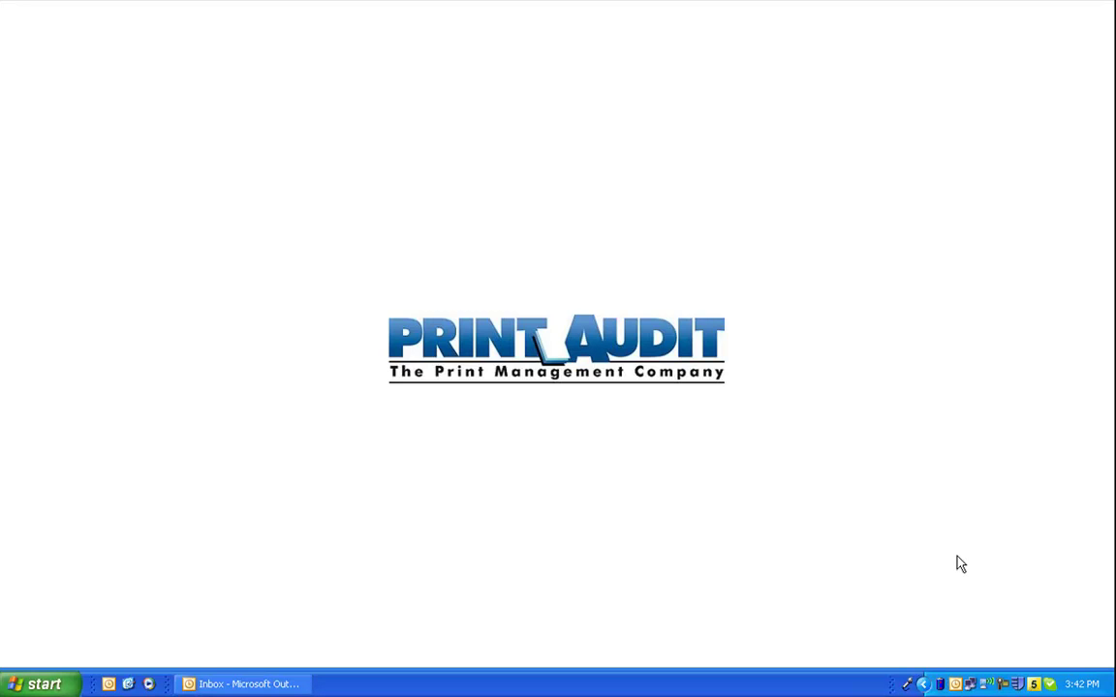
# Step: Open Job Manager from the Print Audit 6 reporting programs
pyautogui.click(7, 686)
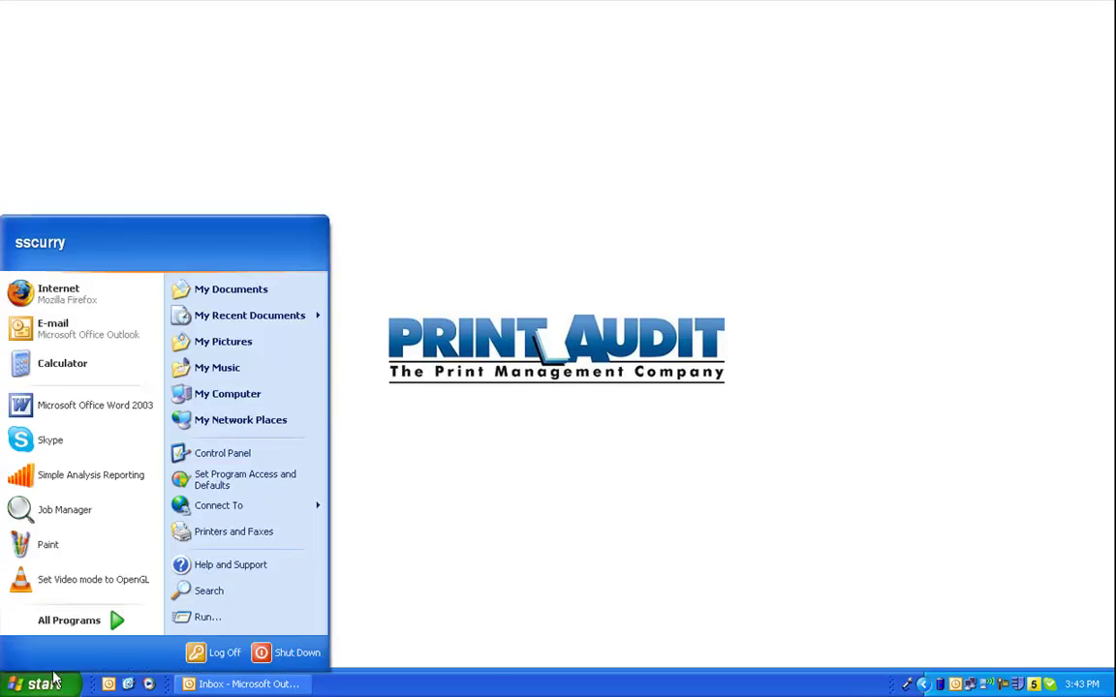
pyautogui.click(68, 628)
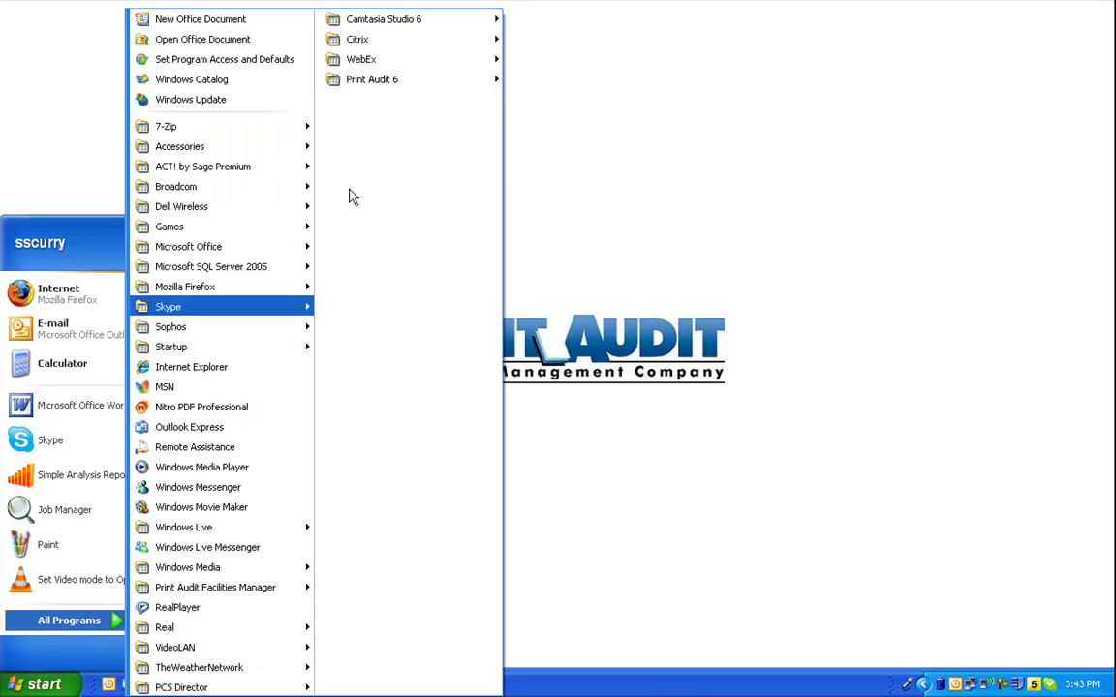
pyautogui.moveTo(397, 80)
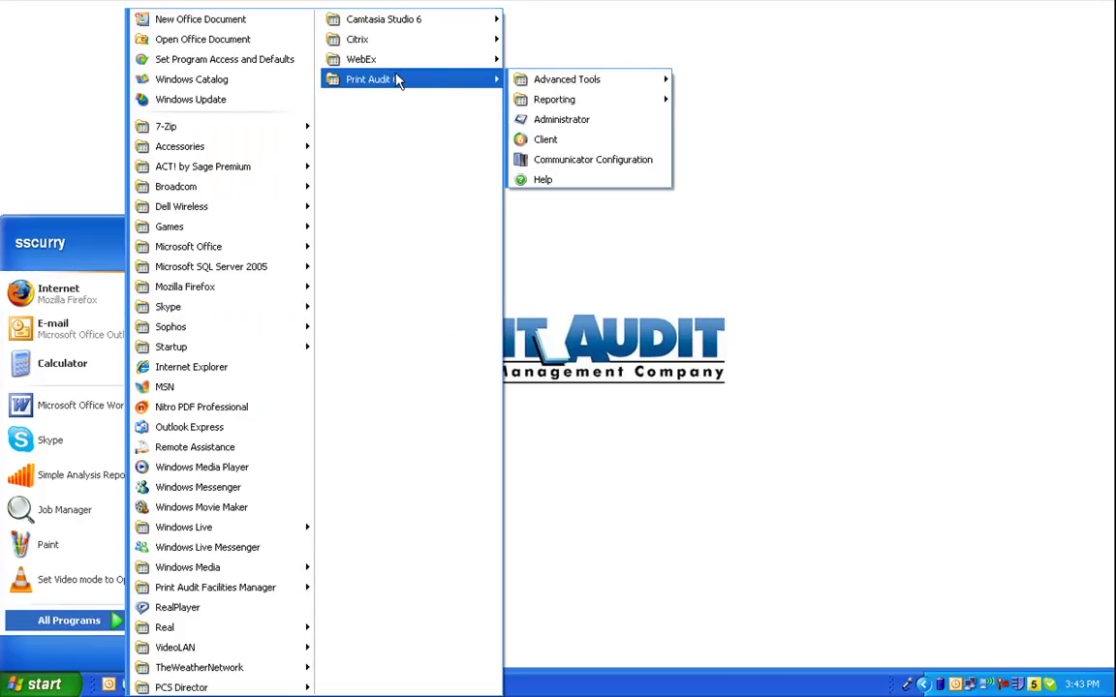
pyautogui.moveTo(538, 109)
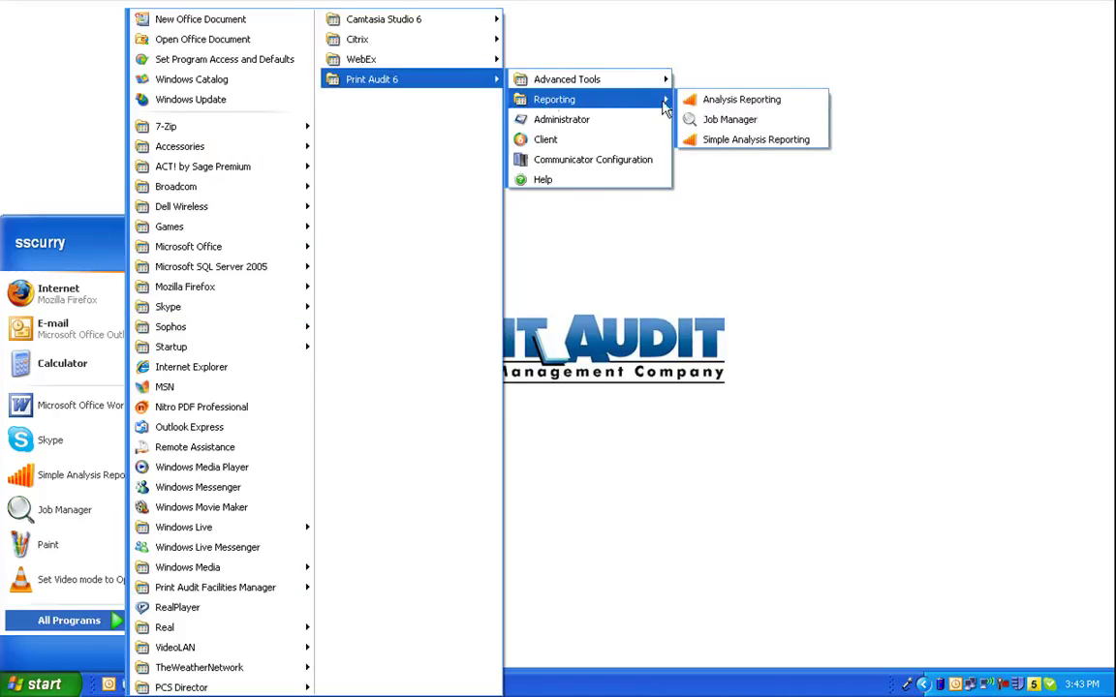
pyautogui.click(725, 119)
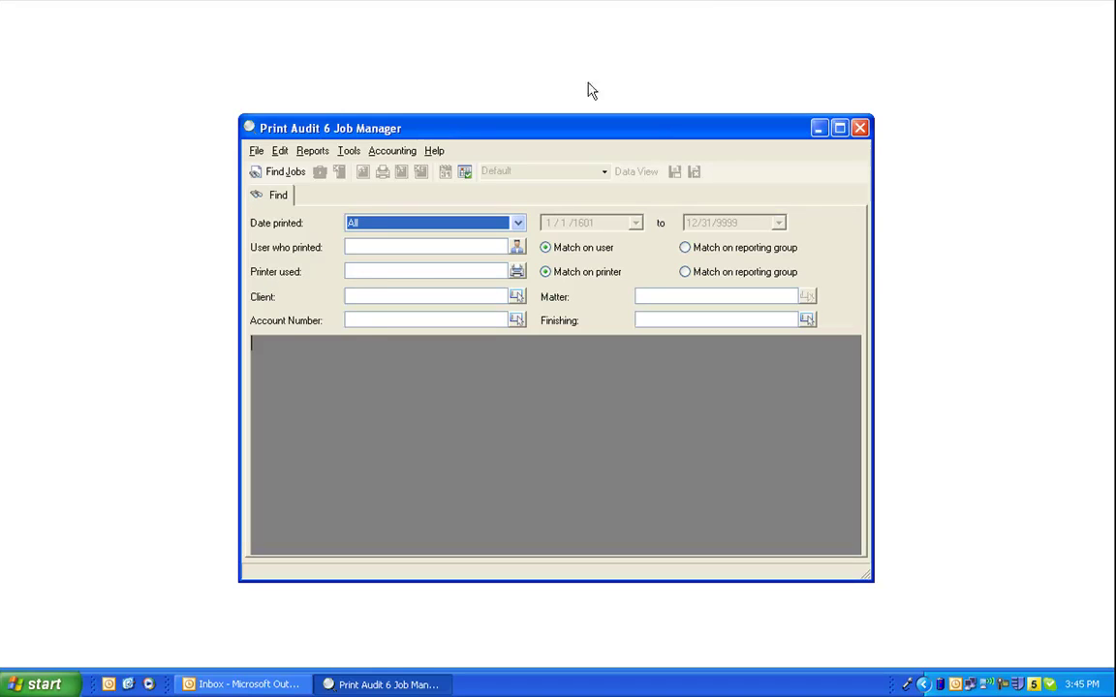
# Step: Try the Custom range for the date-printed filter, and return the filter to All
pyautogui.click(518, 224)
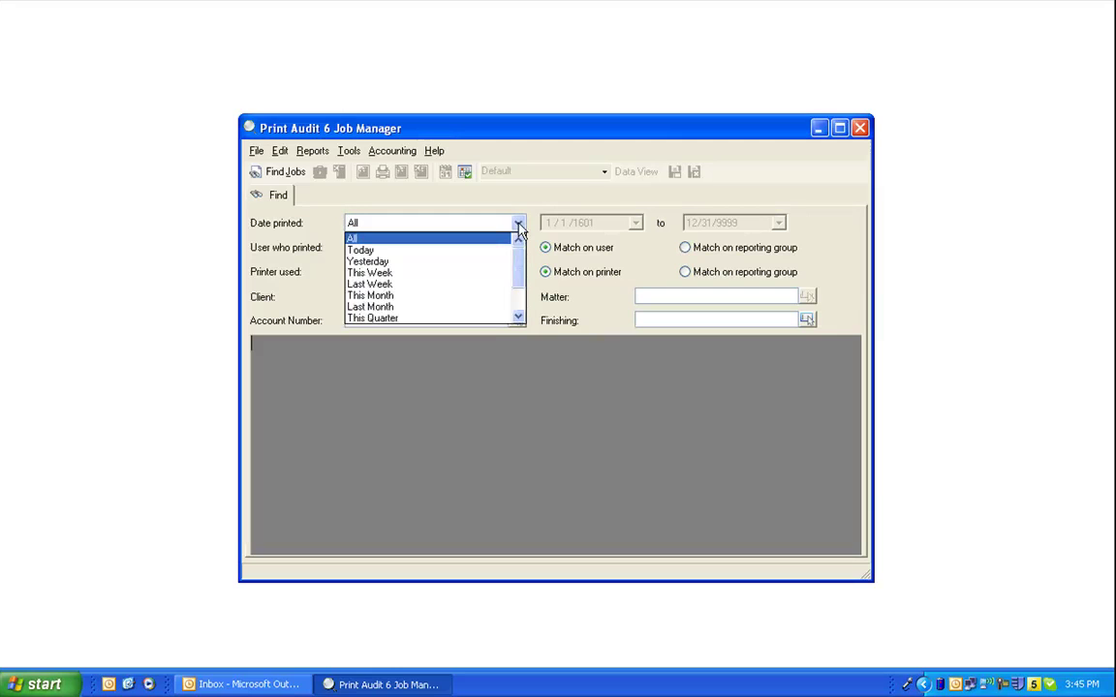
pyautogui.click(518, 317)
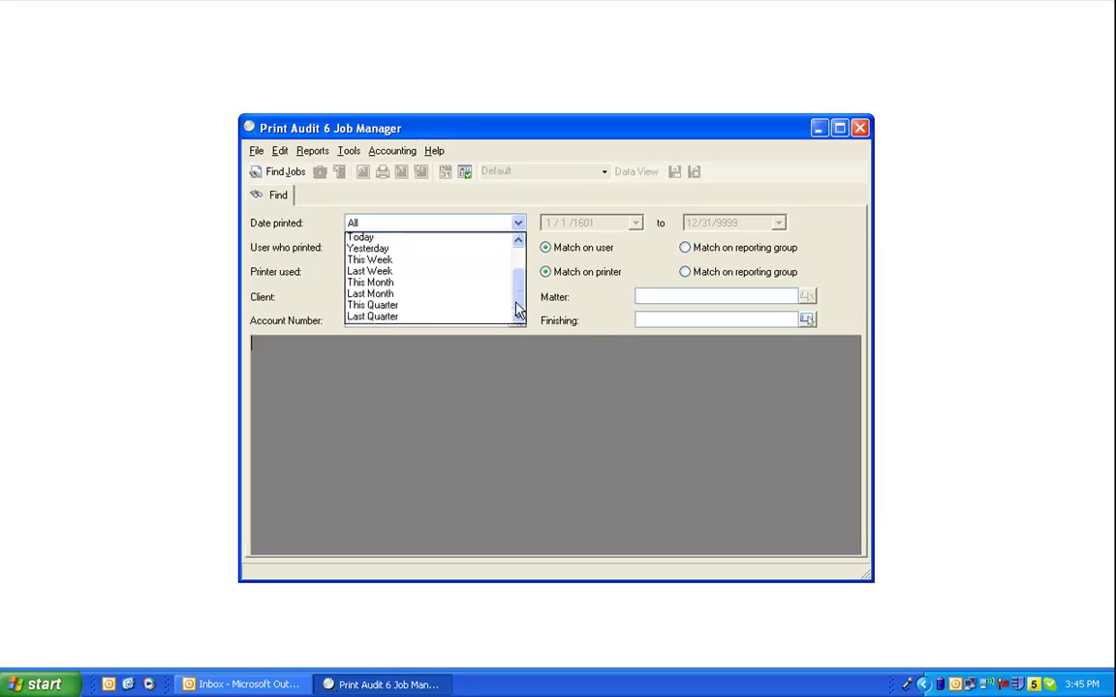
pyautogui.click(518, 317)
pyautogui.click(426, 318)
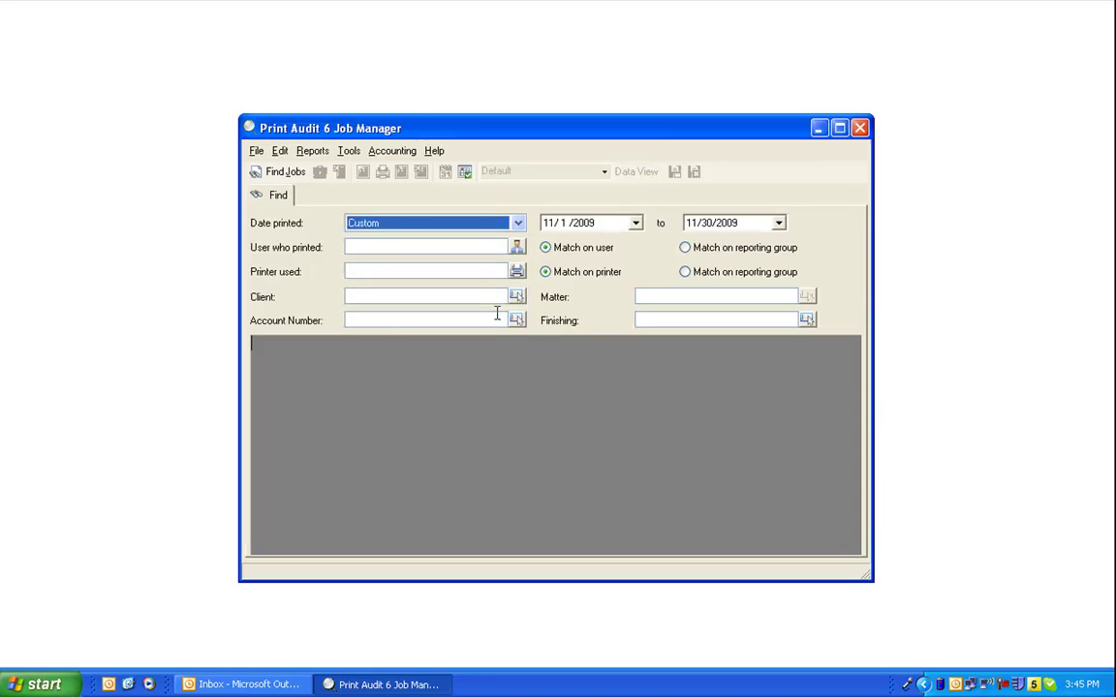
pyautogui.click(596, 223)
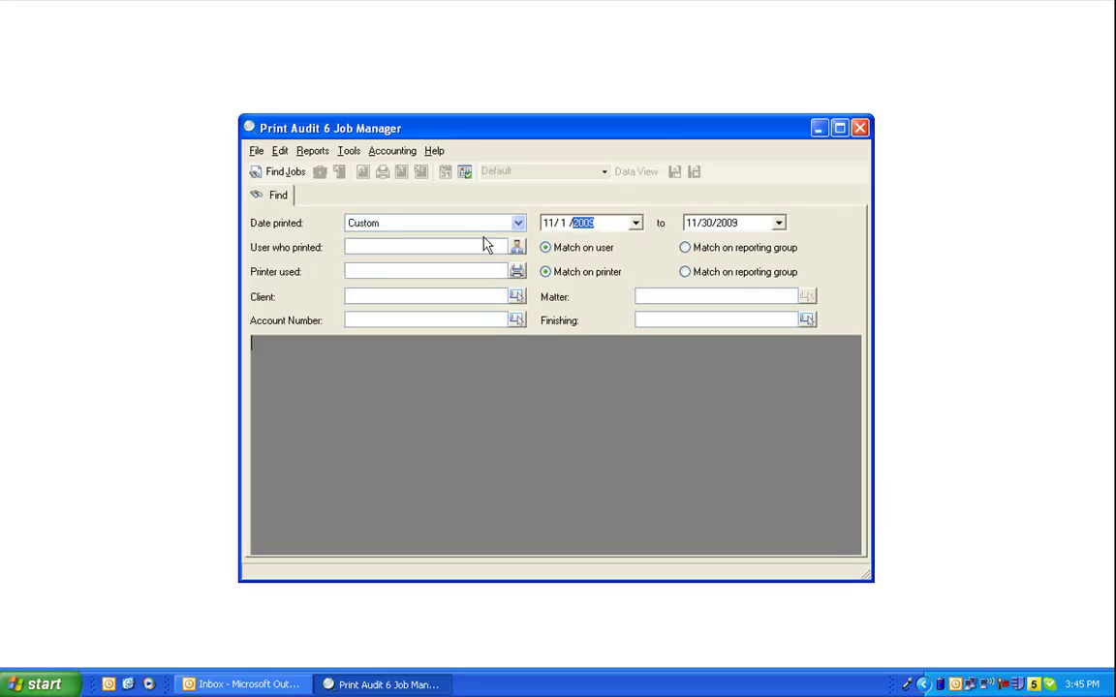
pyautogui.click(518, 223)
pyautogui.scroll(2, 469, 267)
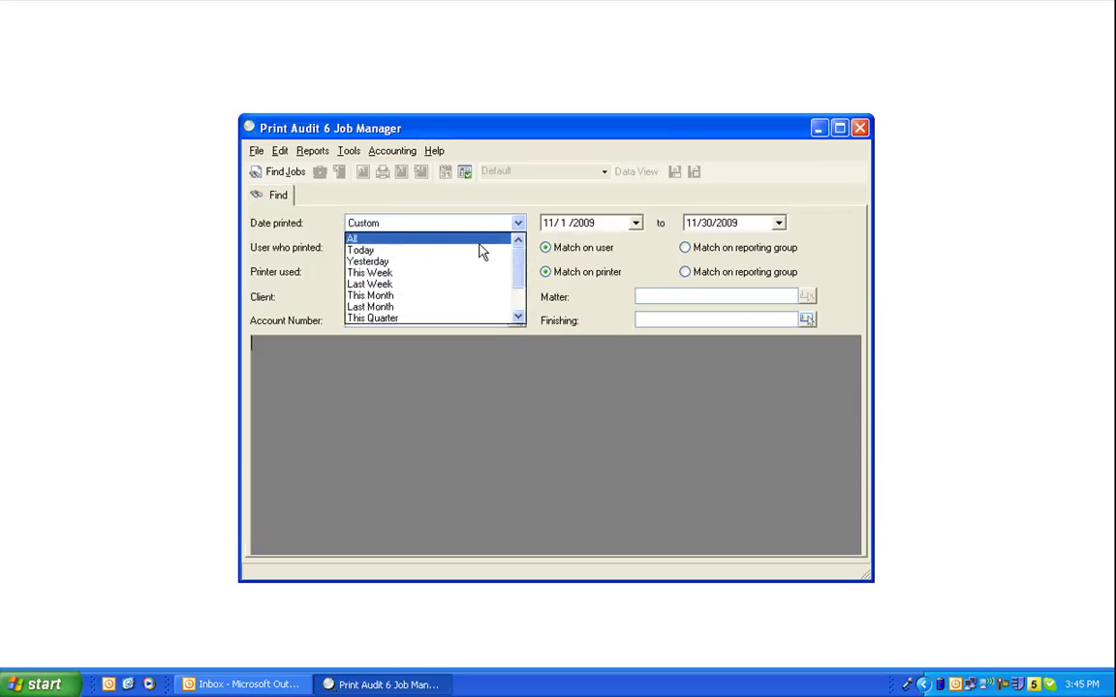
pyautogui.click(474, 238)
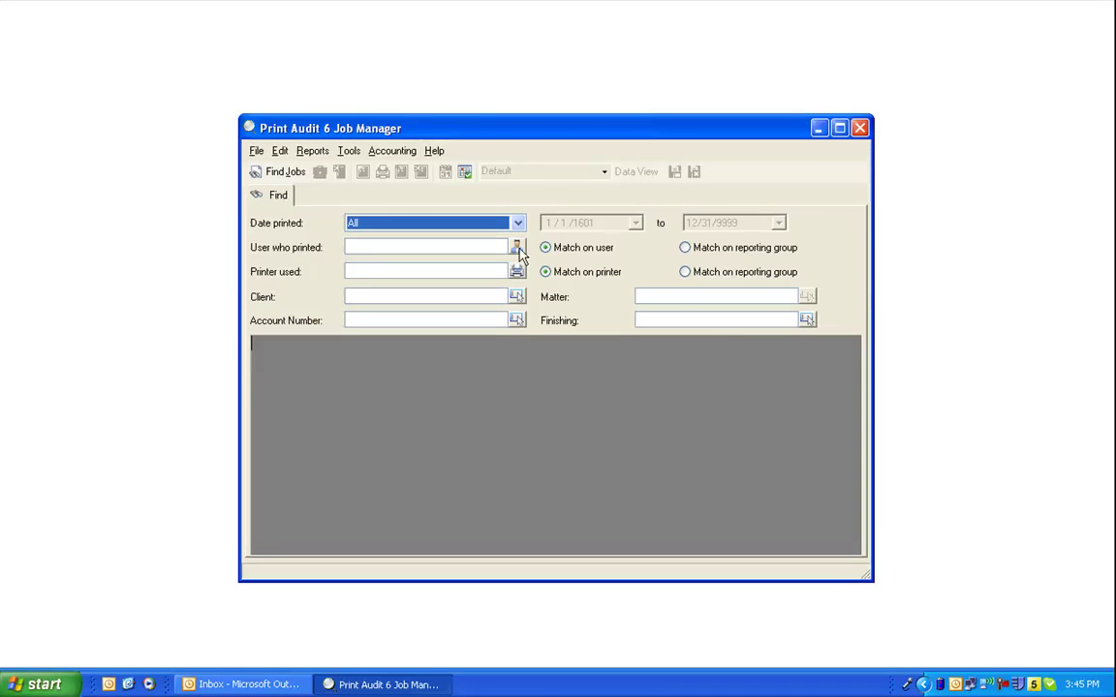
# Step: Set the user filter to match on reporting group, checking the available users and groups without choosing any
pyautogui.click(517, 249)
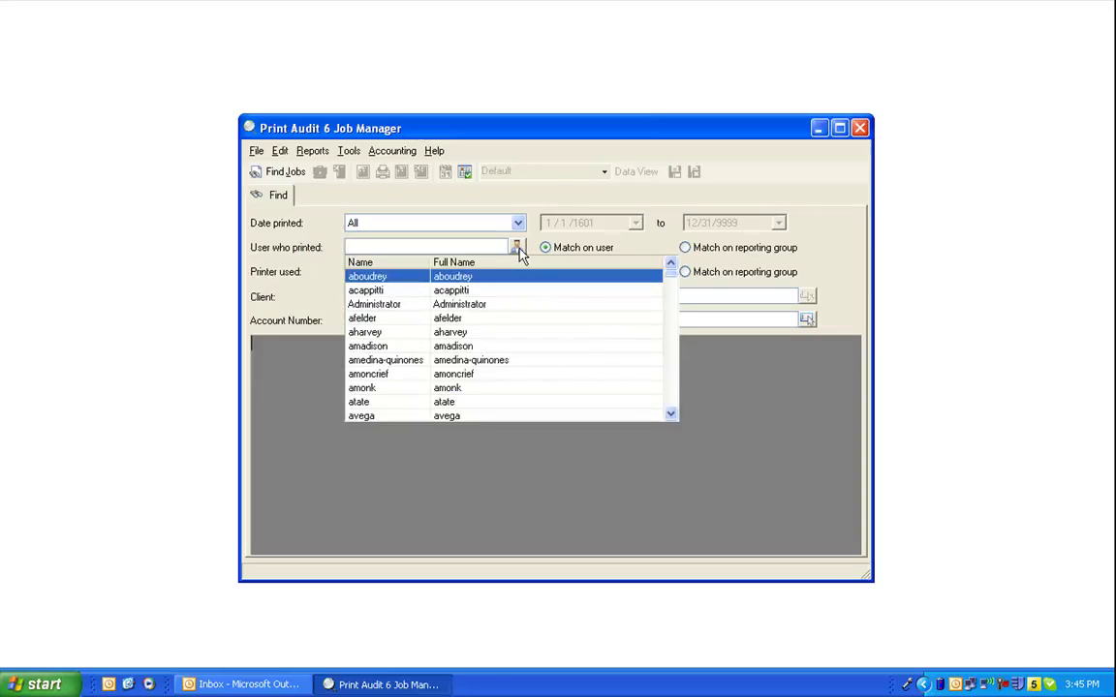
pyautogui.click(519, 249)
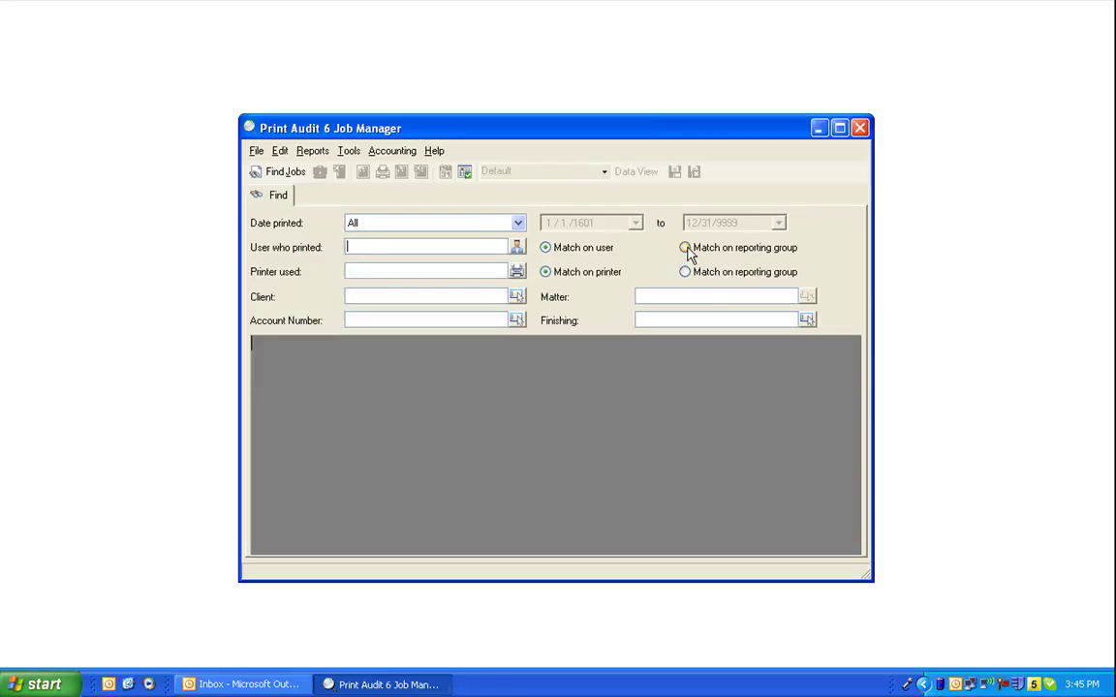
pyautogui.click(686, 248)
pyautogui.click(519, 248)
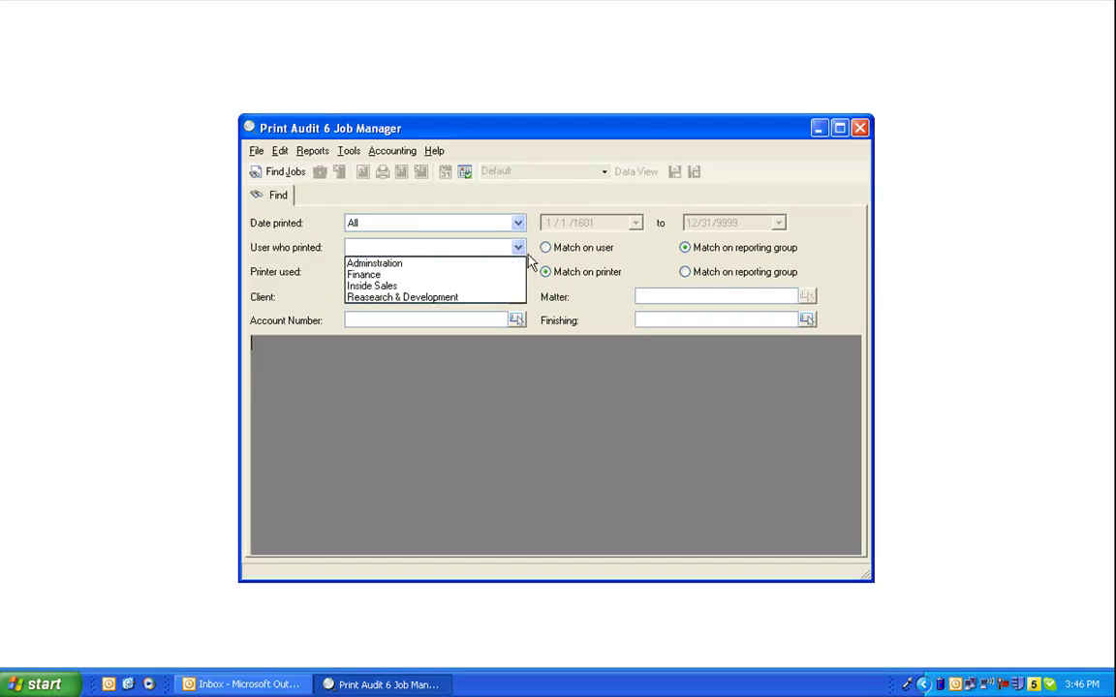
pyautogui.click(517, 250)
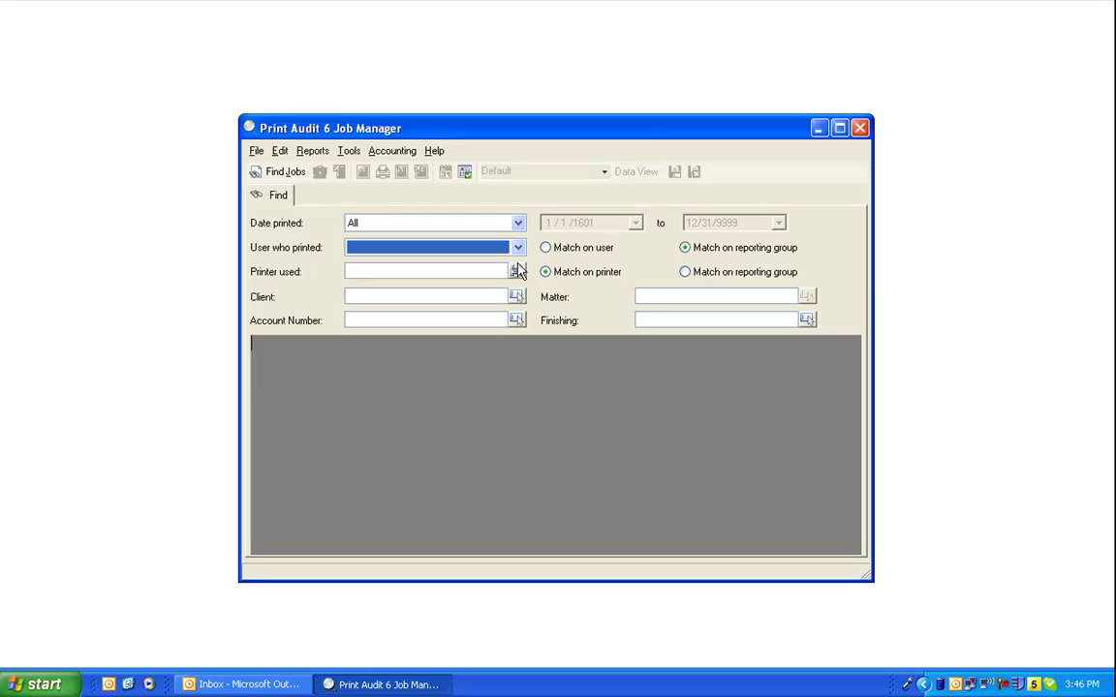
# Step: Set the printer filter to match on reporting group, checking the available printers and groups without choosing any
pyautogui.click(516, 272)
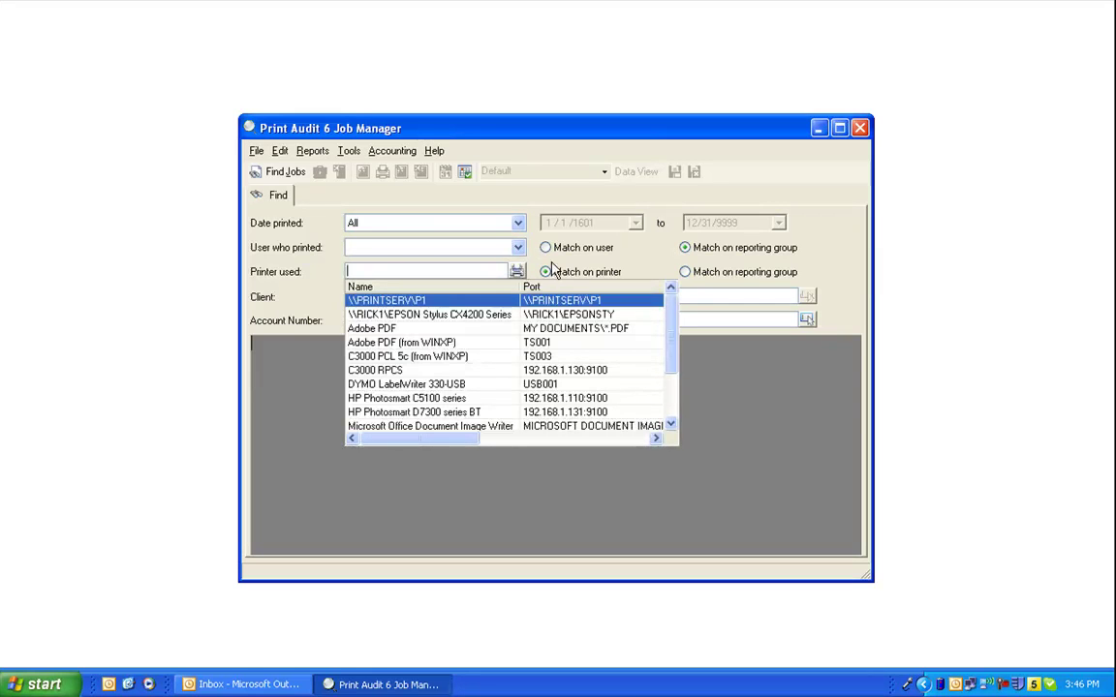
pyautogui.click(685, 272)
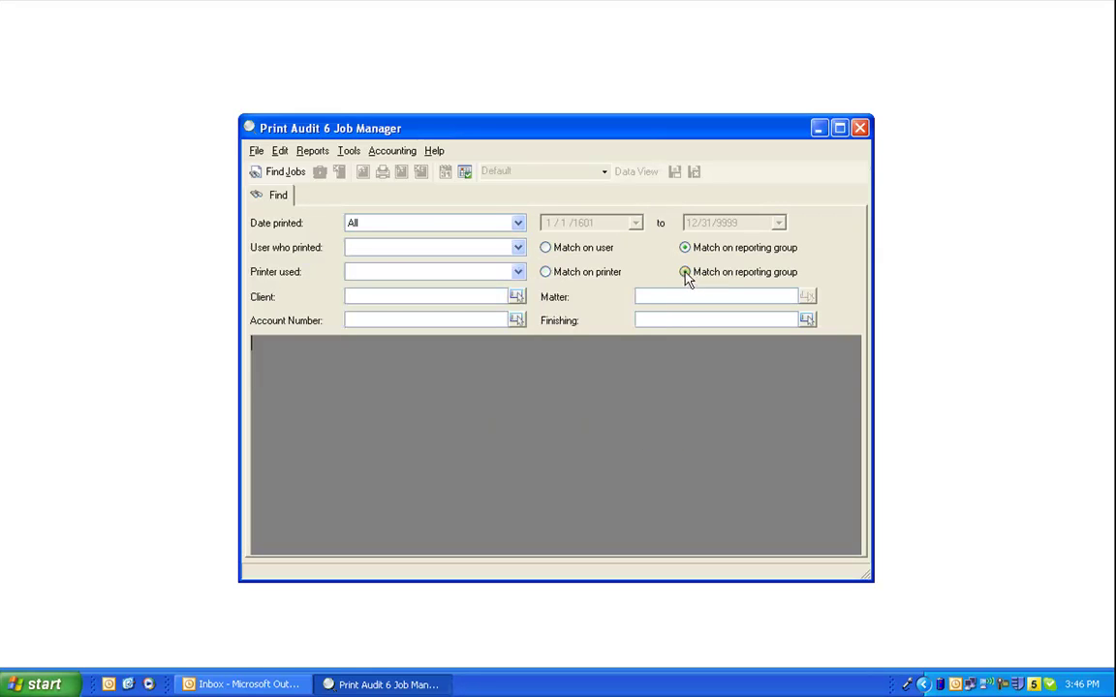
pyautogui.click(518, 272)
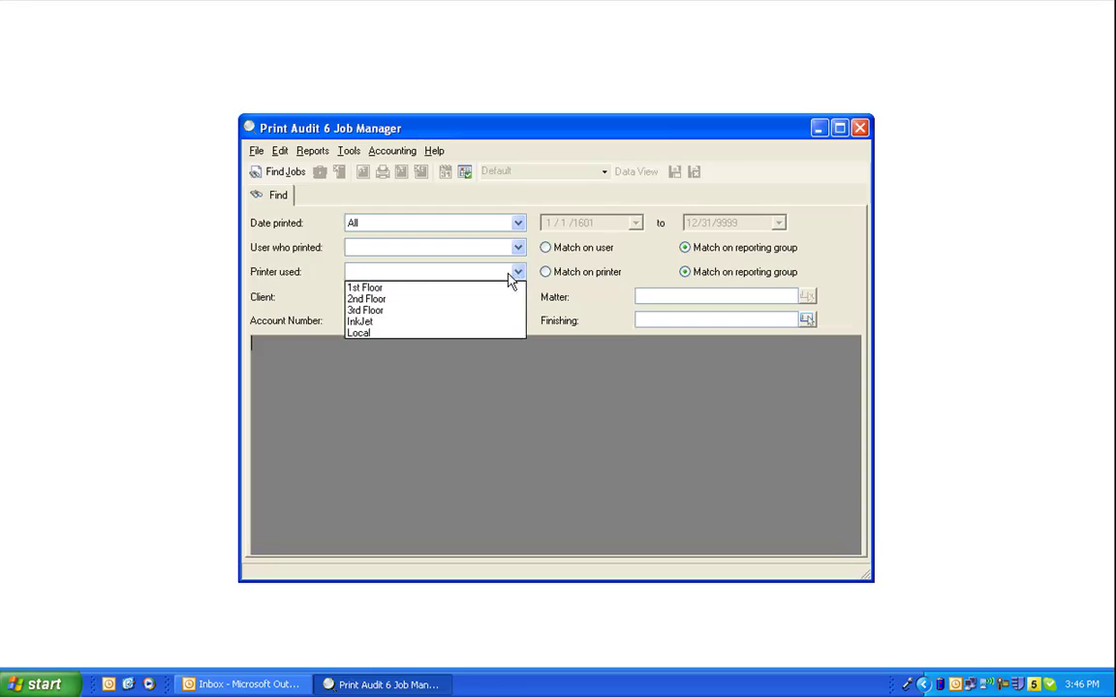
pyautogui.click(537, 275)
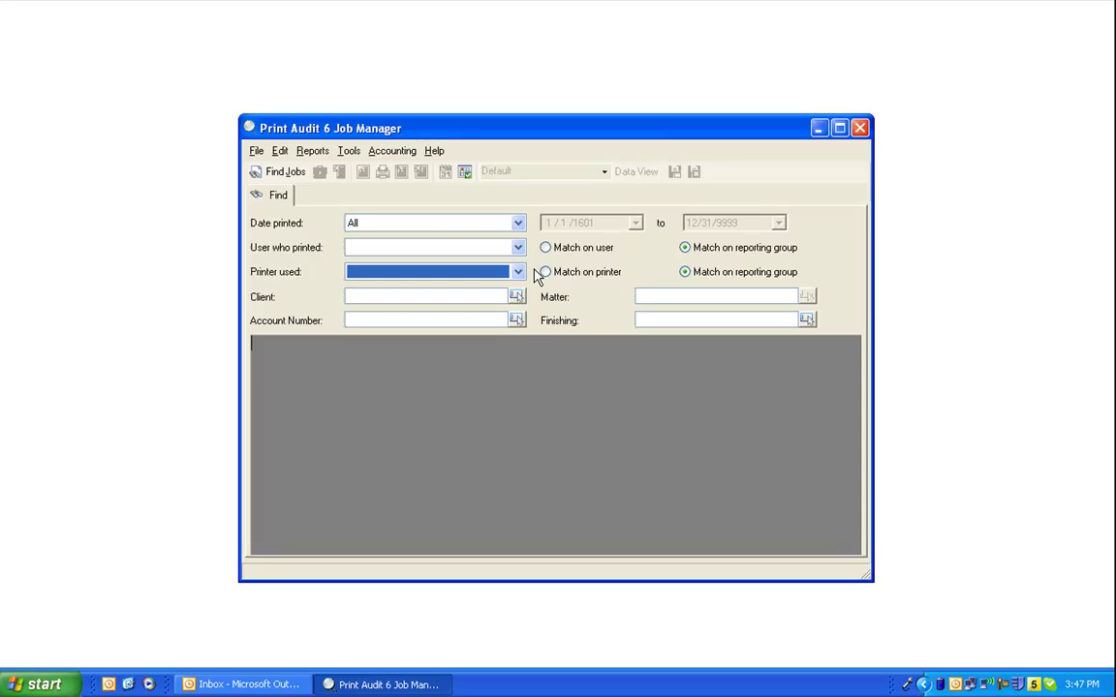
# Step: Check the available clients without choosing one, and find all print jobs with the current filters
pyautogui.click(540, 306)
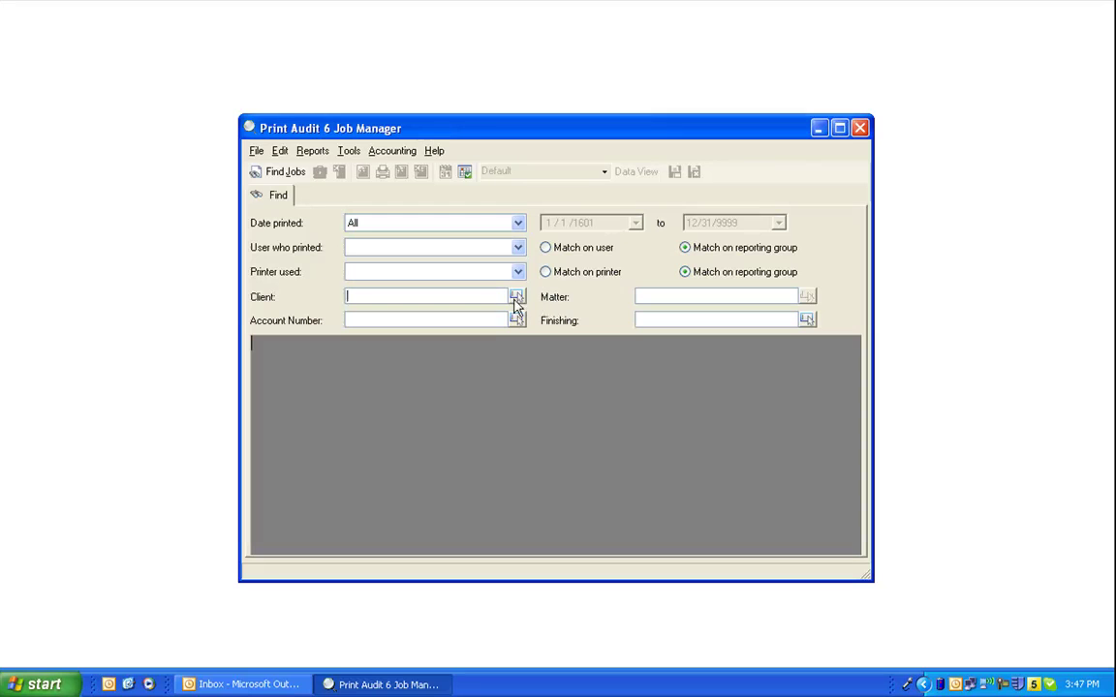
pyautogui.click(516, 297)
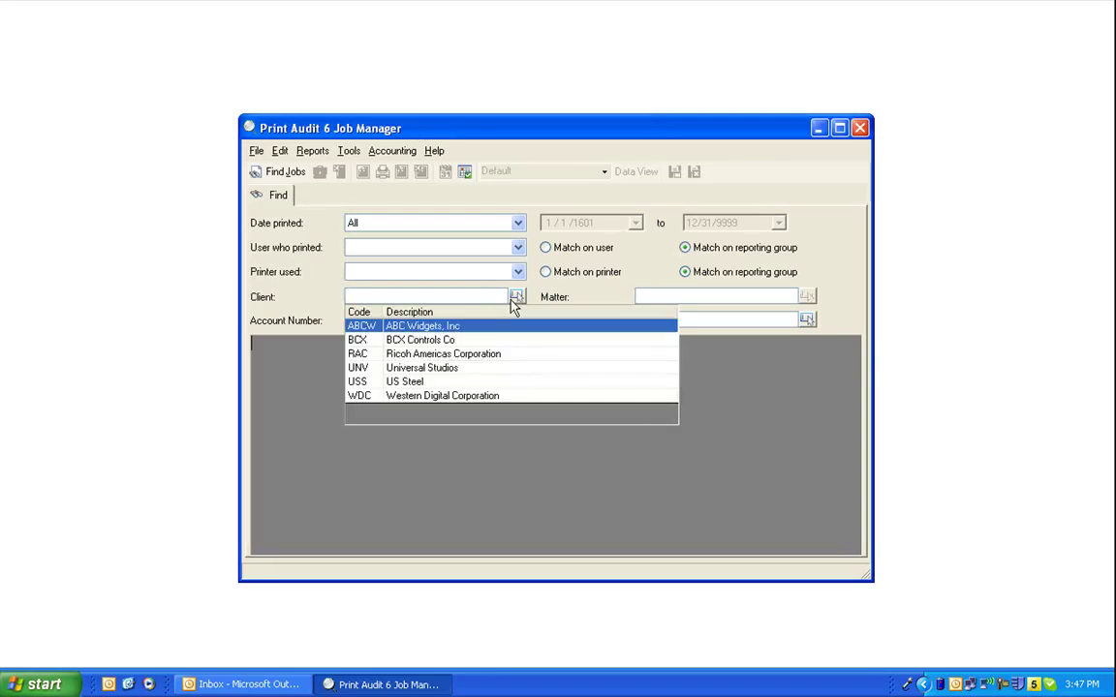
pyautogui.click(513, 300)
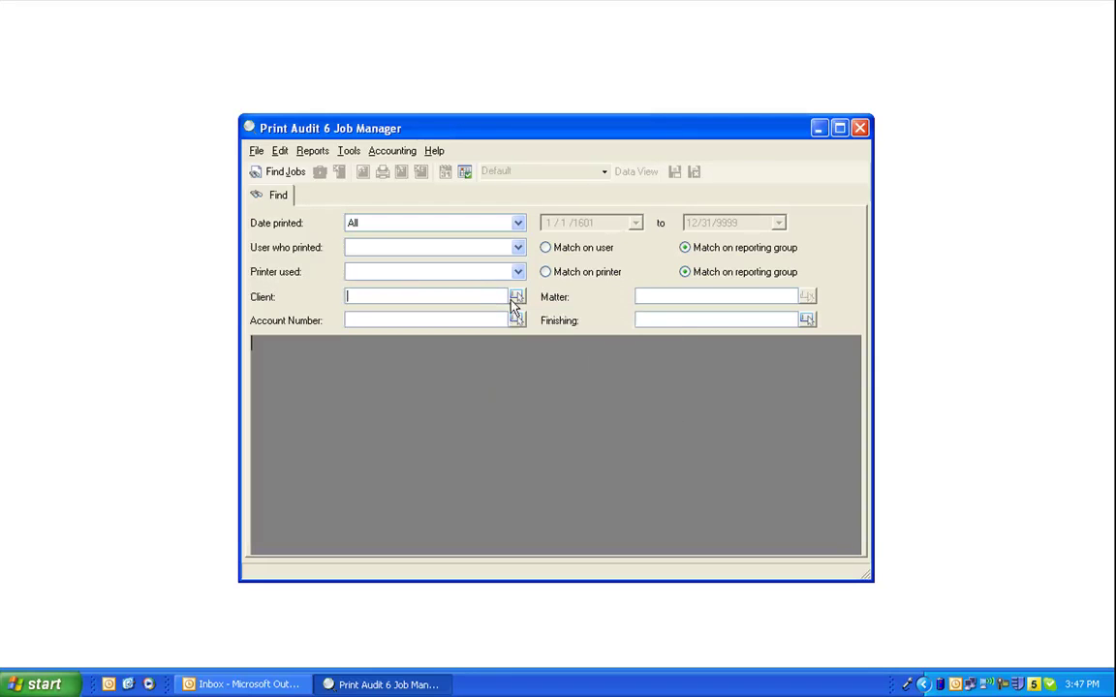
pyautogui.click(285, 171)
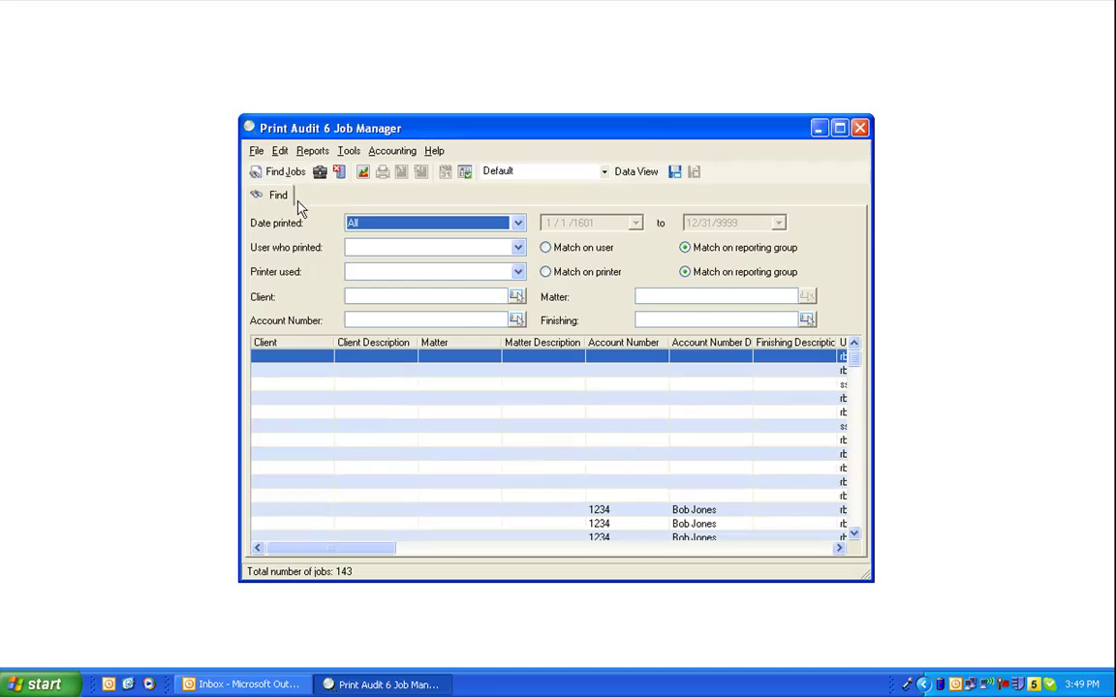
# Step: Start building a Summary (Totals Only) report from the found jobs, keeping 2 decimal places
pyautogui.click(361, 175)
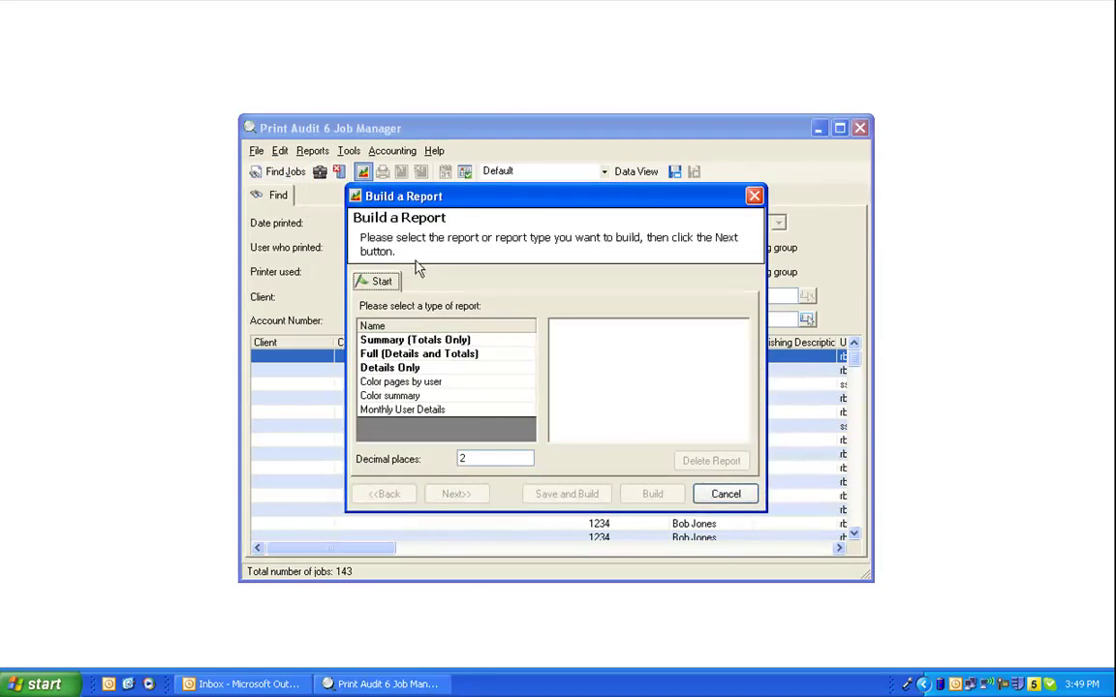
pyautogui.click(423, 341)
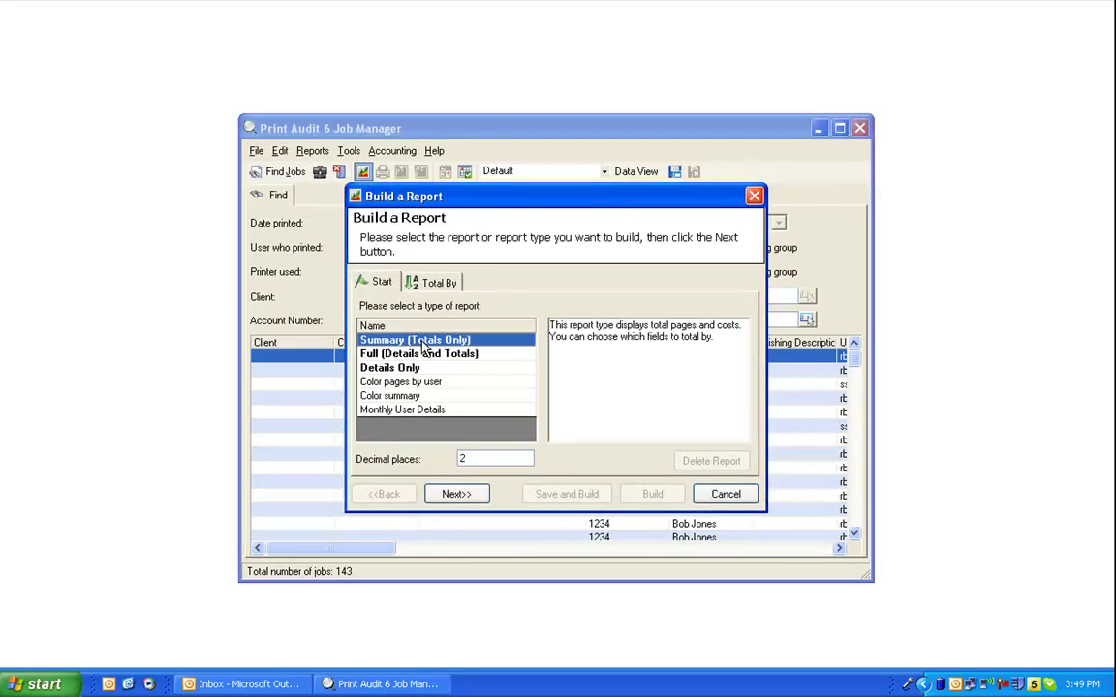
pyautogui.doubleClick(473, 459)
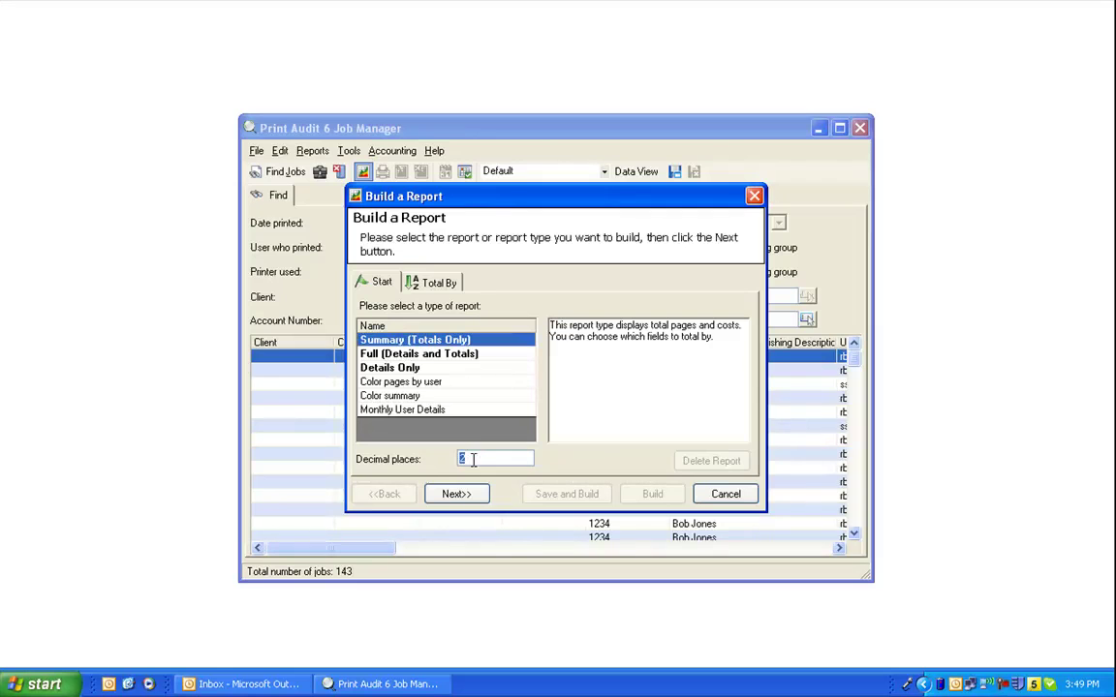
pyautogui.click(464, 494)
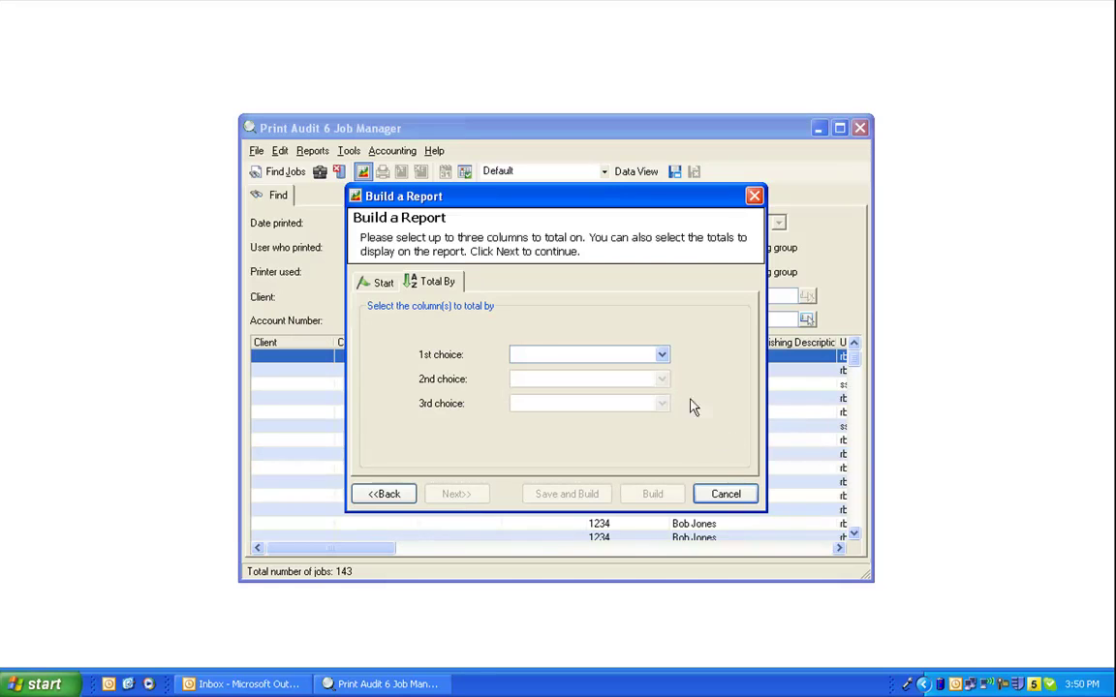
# Step: Total the report by User first, Printer second and Color third, and continue to the totals and breaks settings
pyautogui.click(662, 356)
pyautogui.scroll(-5, 590, 416)
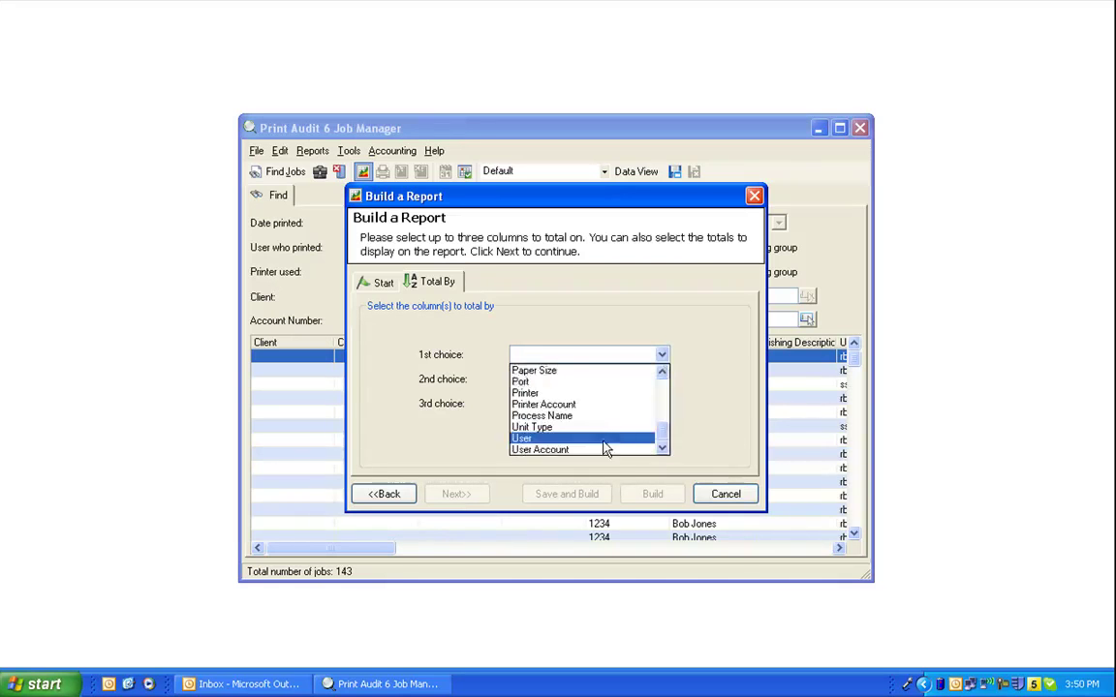
pyautogui.click(586, 438)
pyautogui.click(661, 379)
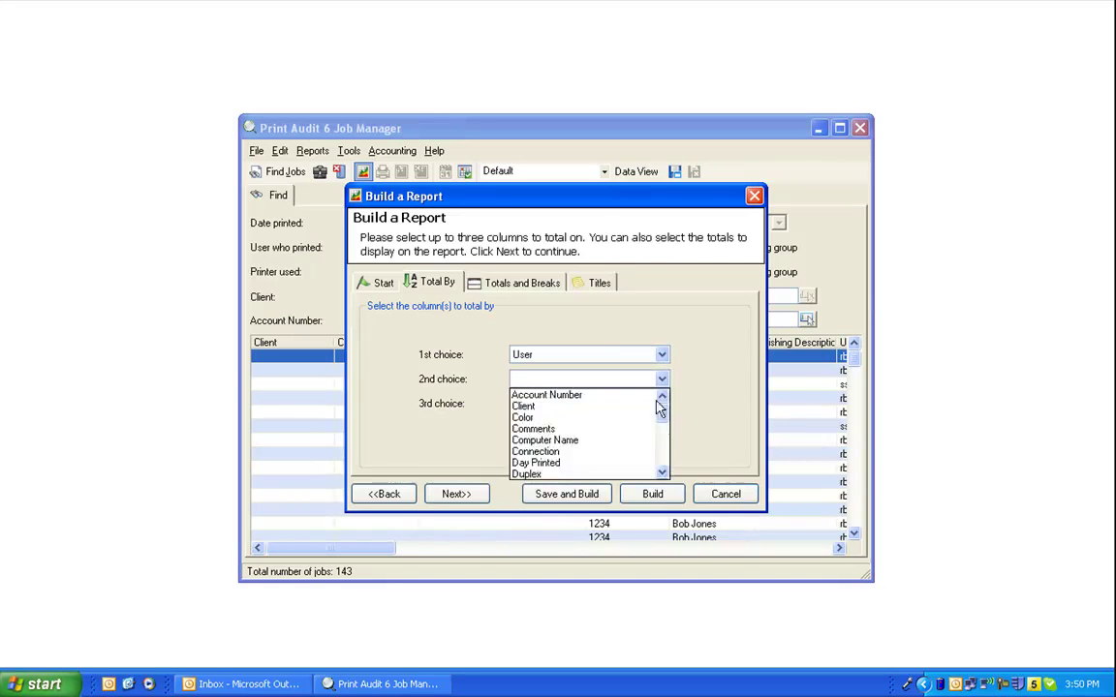
pyautogui.scroll(-5, 663, 426)
pyautogui.click(642, 428)
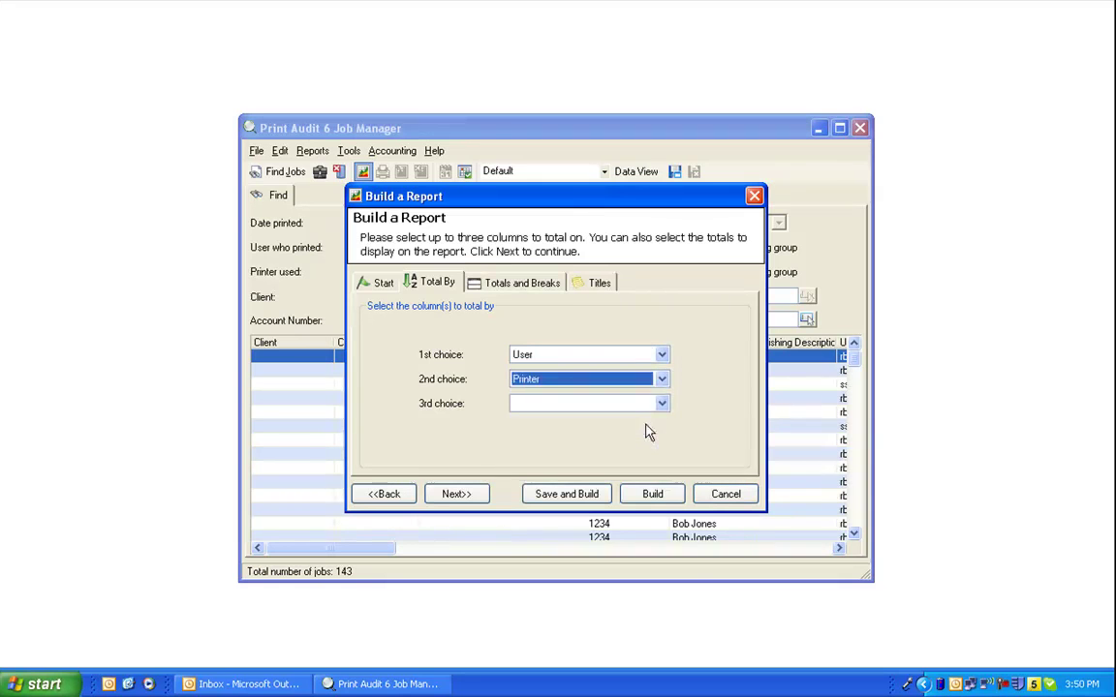
pyautogui.click(661, 404)
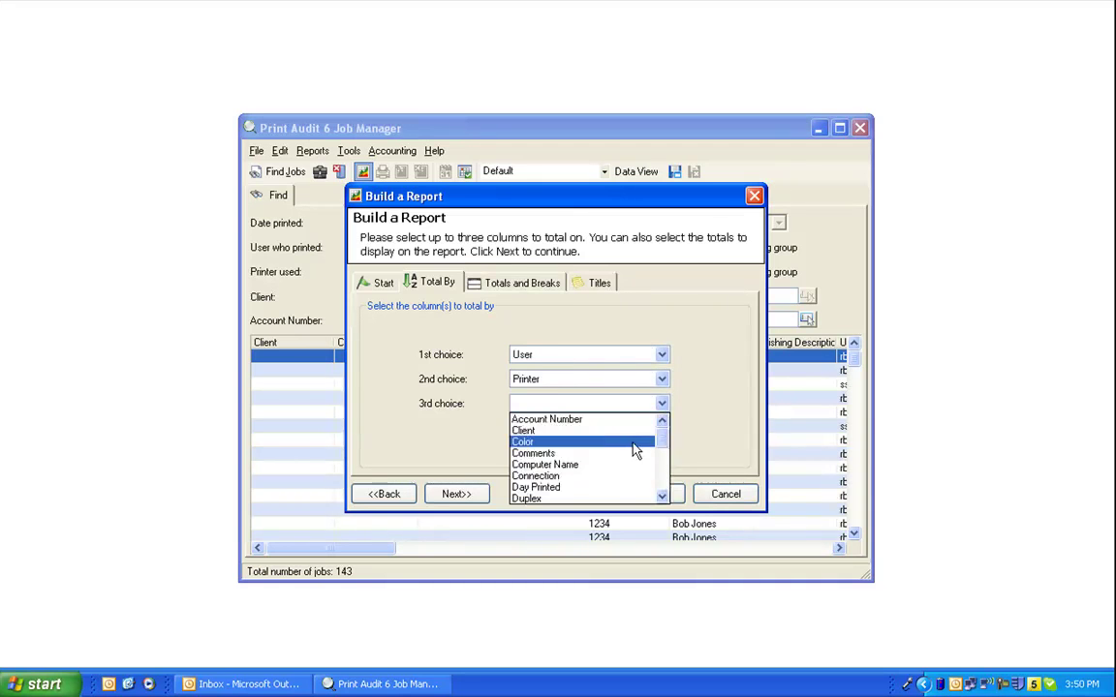
pyautogui.click(630, 443)
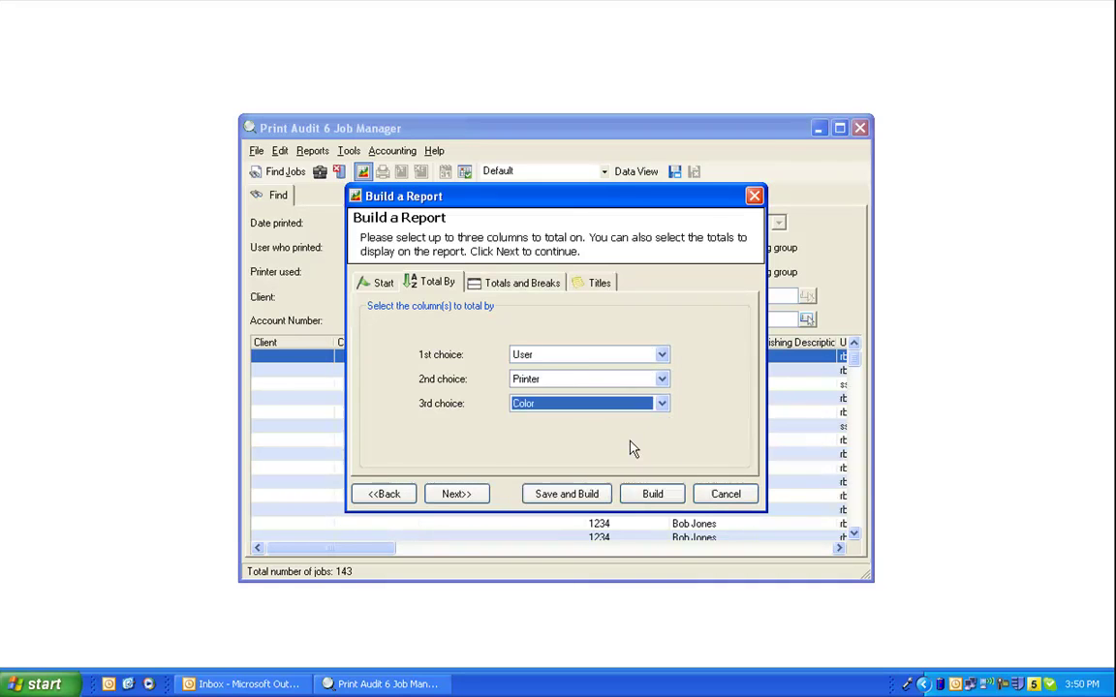
pyautogui.click(482, 491)
# Step: Set the report's unit totals to Pages and include job cost totals
pyautogui.click(550, 327)
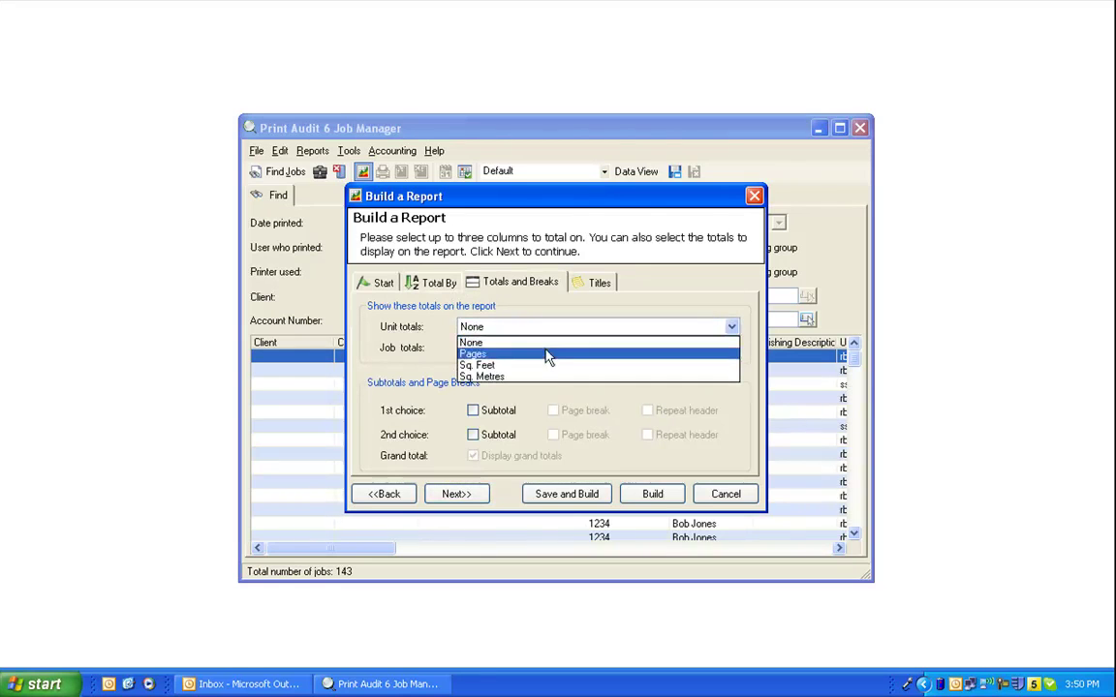
pyautogui.click(545, 355)
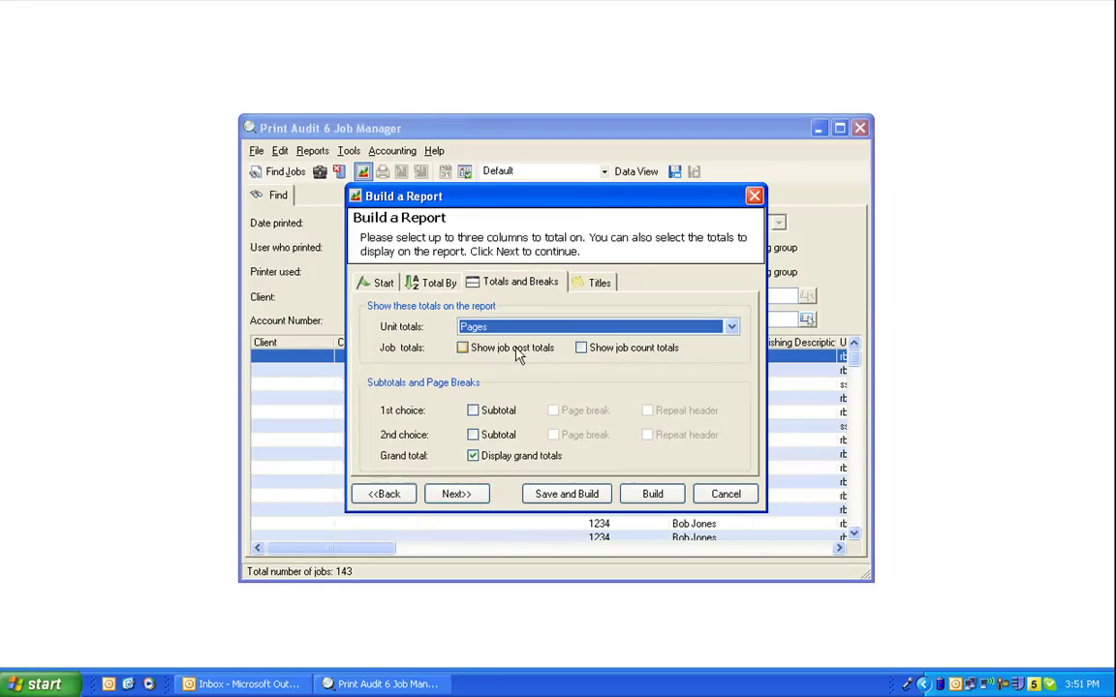
pyautogui.click(486, 351)
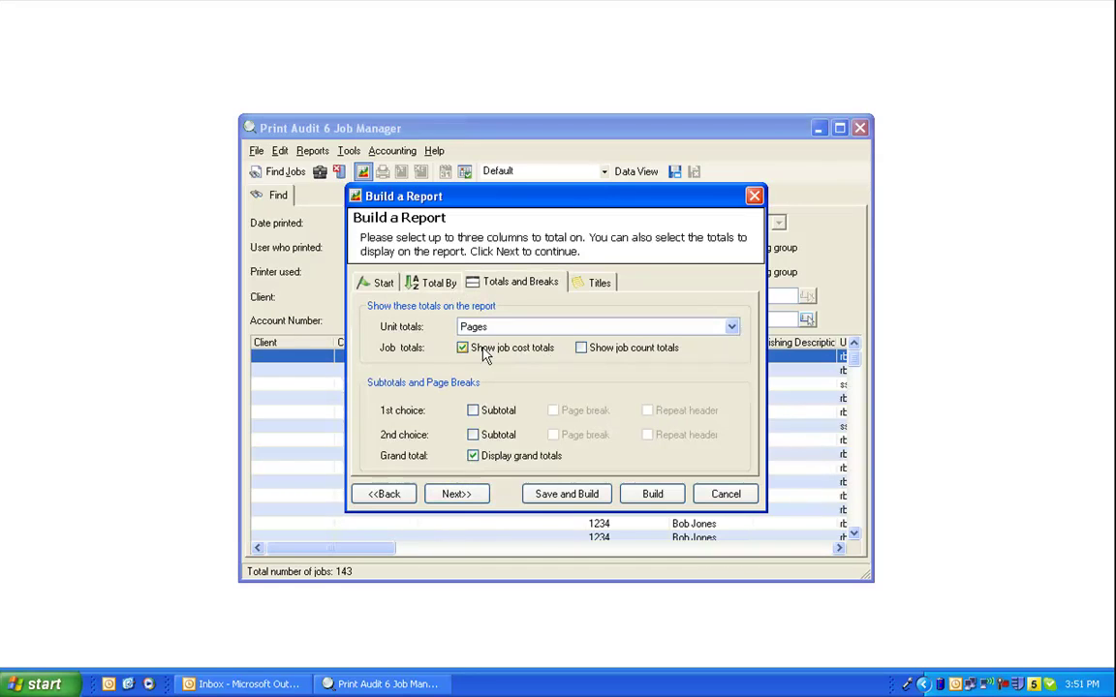
# Step: Include job count totals in the report and give the 1st choice a subtotal with a page break
pyautogui.click(581, 350)
pyautogui.click(473, 411)
pyautogui.click(554, 410)
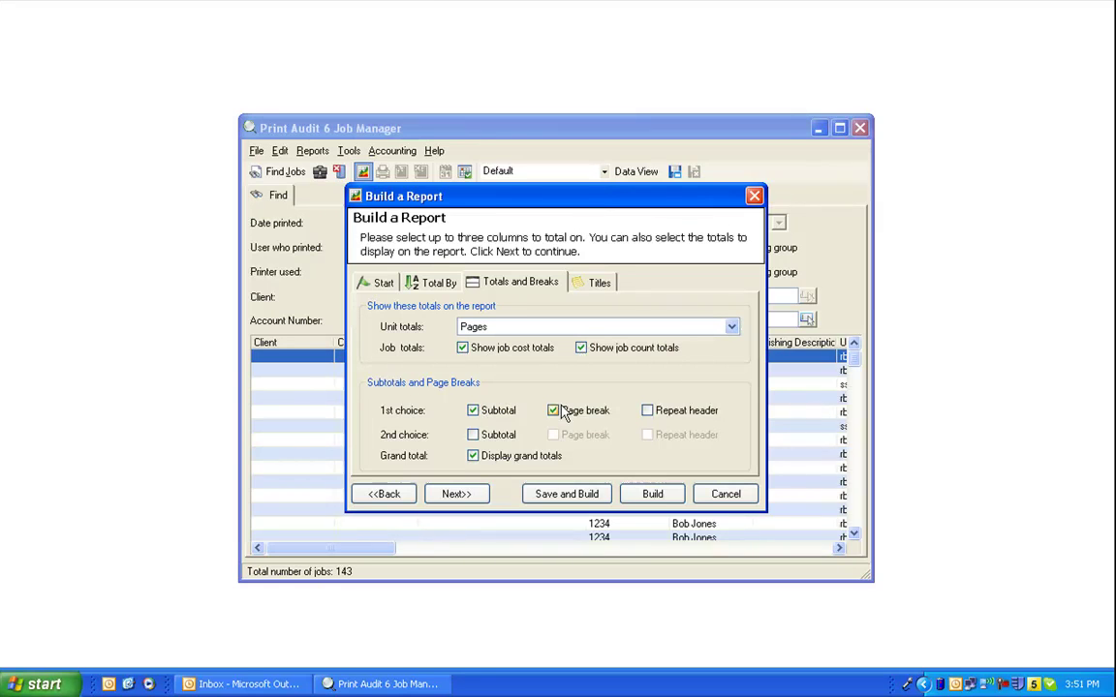
# Step: Keep the title Print Audit 6 Report with an empty subtitle, and build the report without saving its definition
pyautogui.click(485, 496)
pyautogui.click(557, 376)
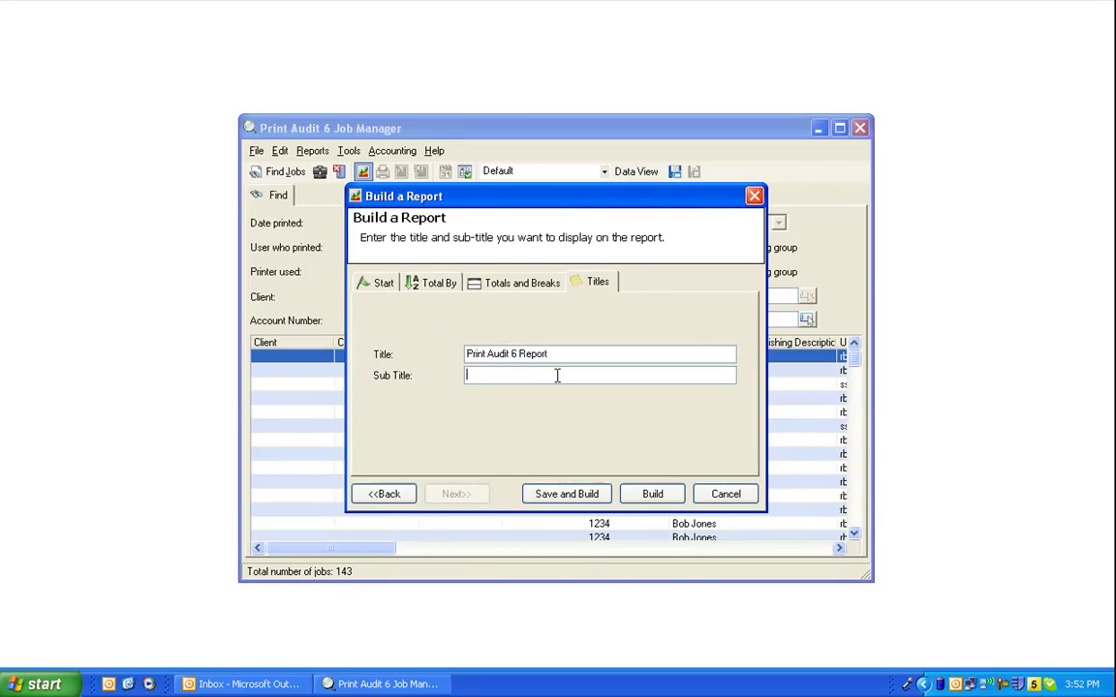
pyautogui.click(579, 496)
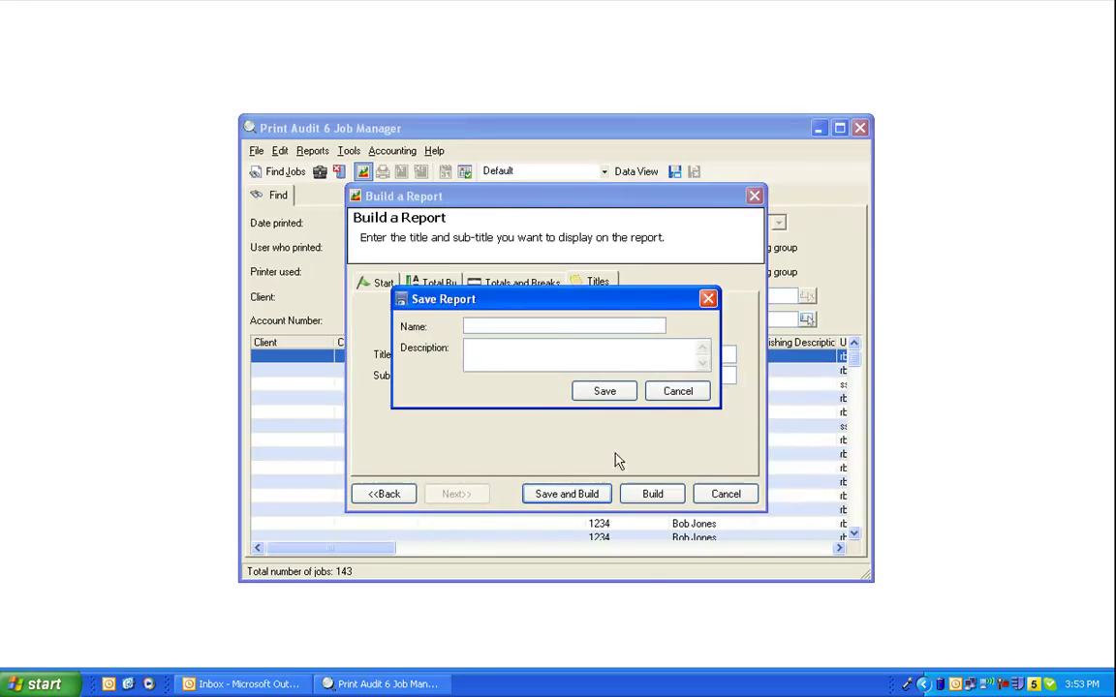
pyautogui.click(663, 493)
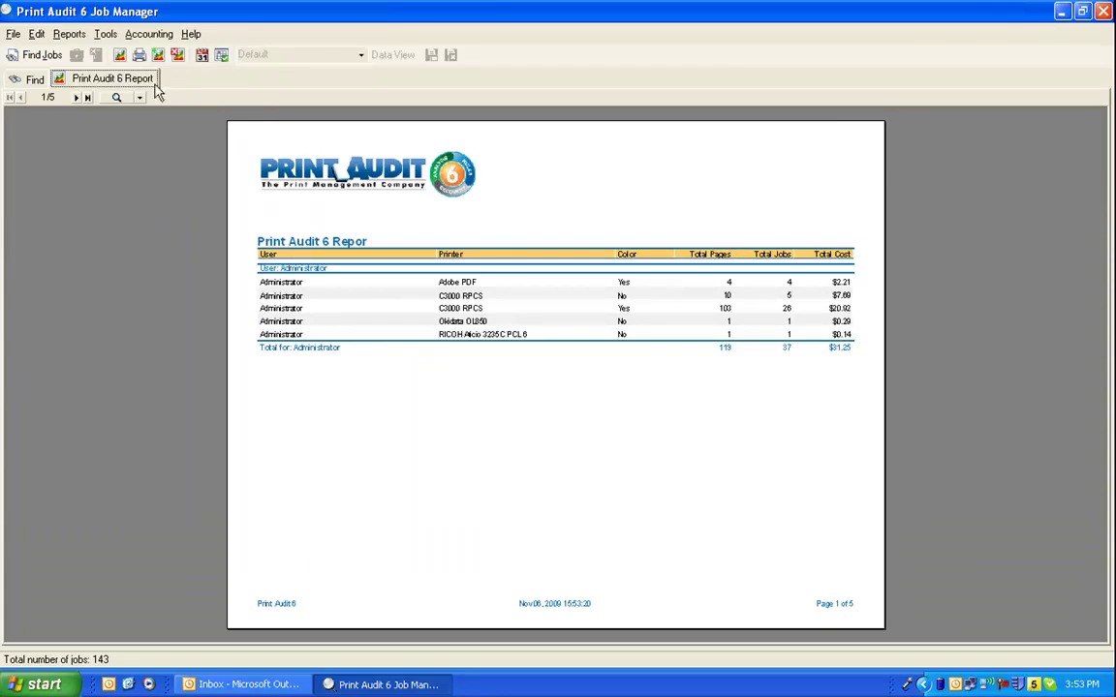
# Step: Page forward through the built report to page 4 to examine each user's totals by printer and color
pyautogui.click(77, 98)
pyautogui.click(78, 98)
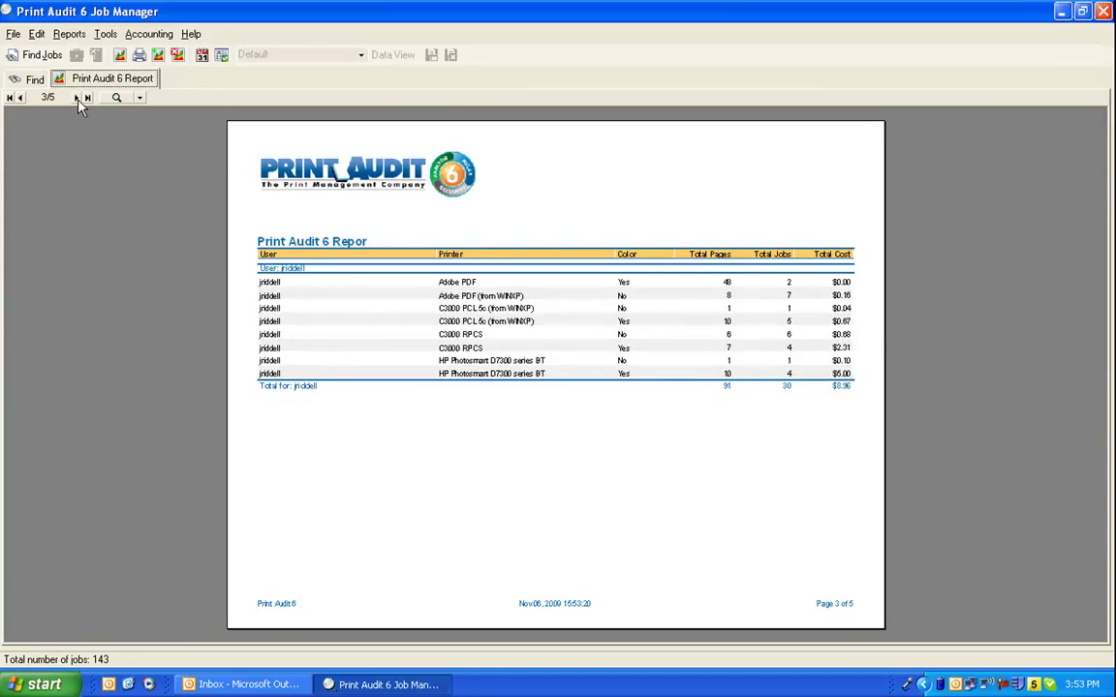
pyautogui.click(78, 97)
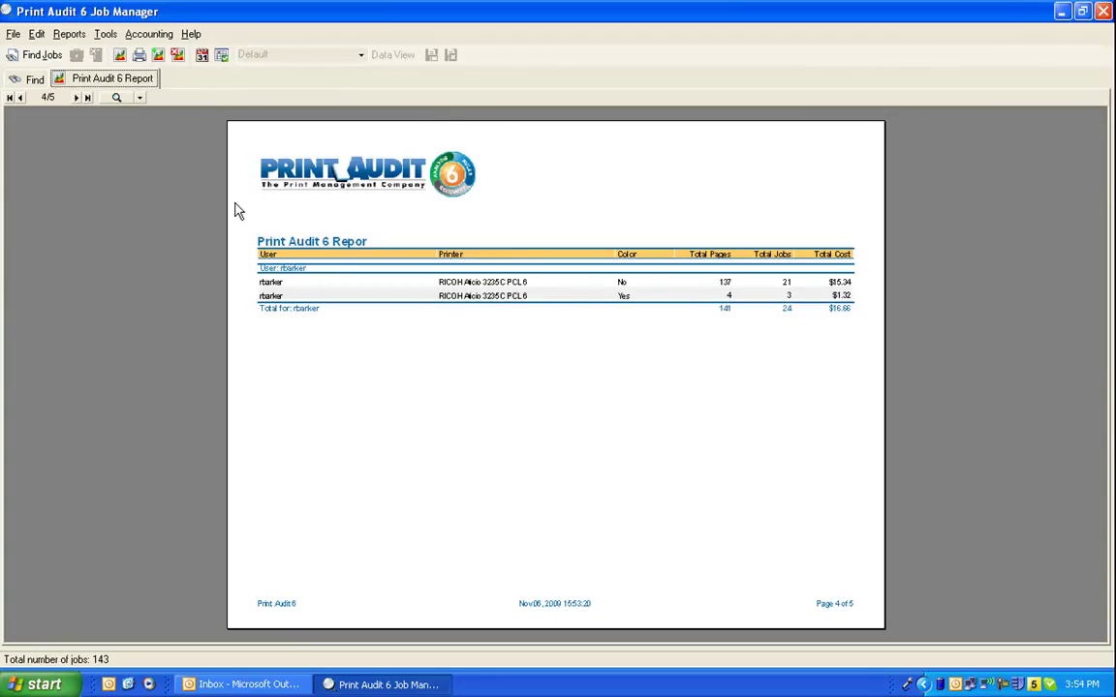